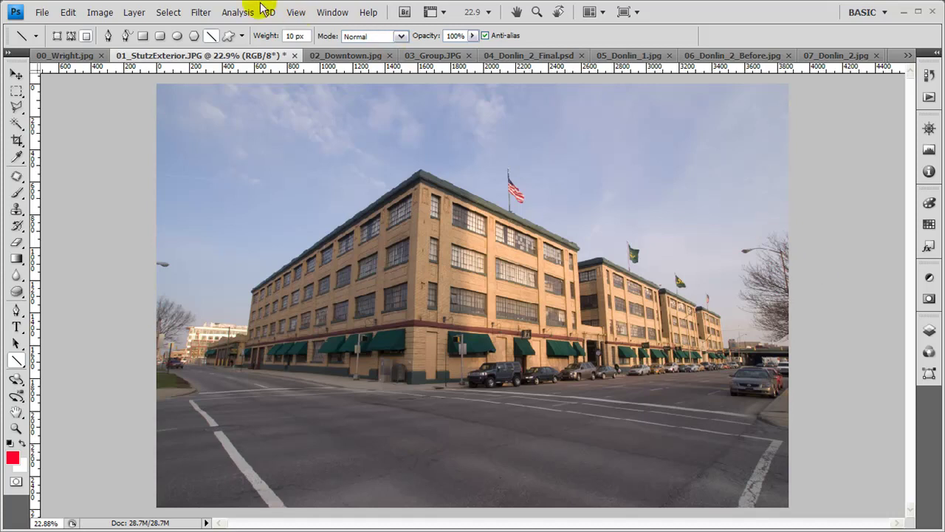
Show the grid overlay on the street-corner building photo via View > Show > Grid.
click(297, 13)
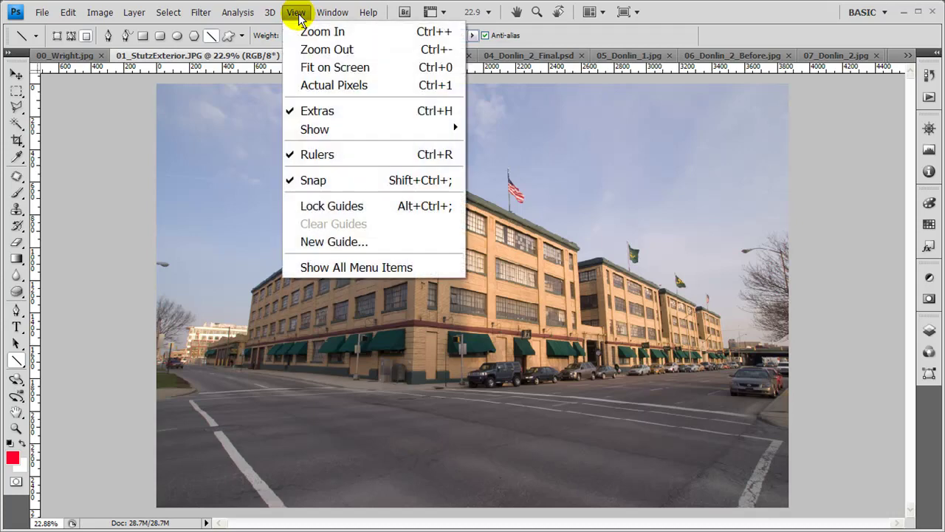
mouse_move(344, 130)
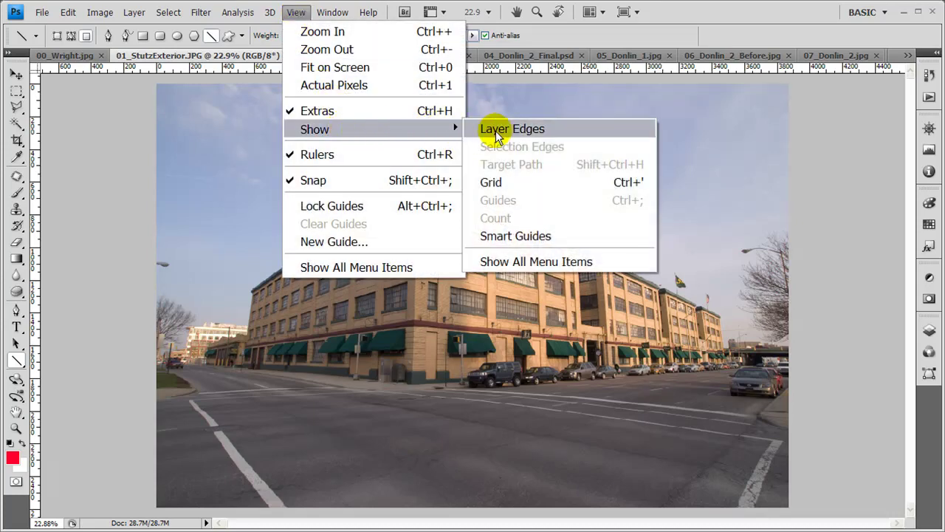
click(492, 184)
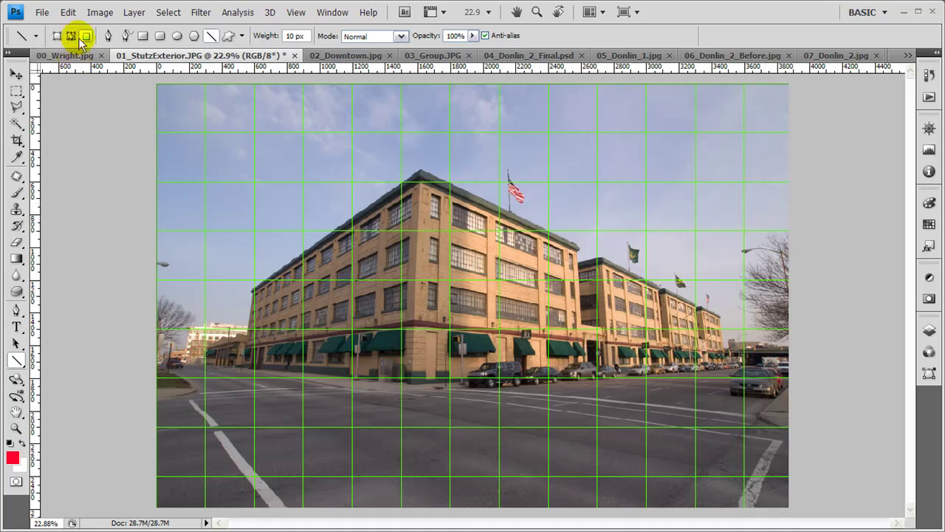
click(42, 12)
mouse_move(63, 14)
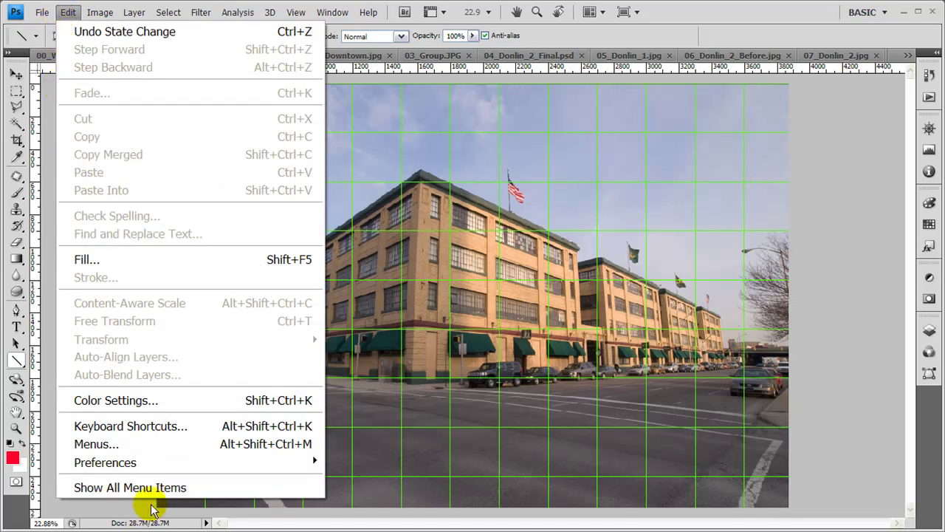
mouse_move(169, 460)
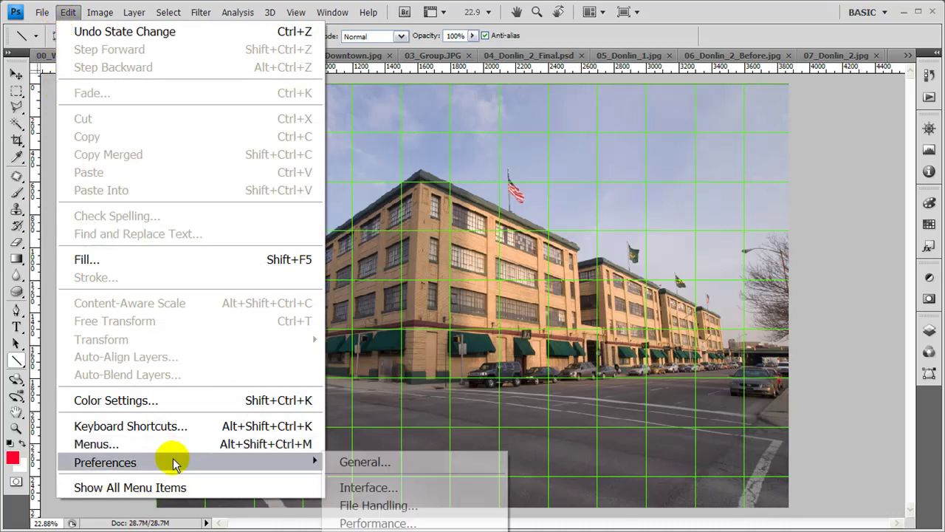
click(365, 462)
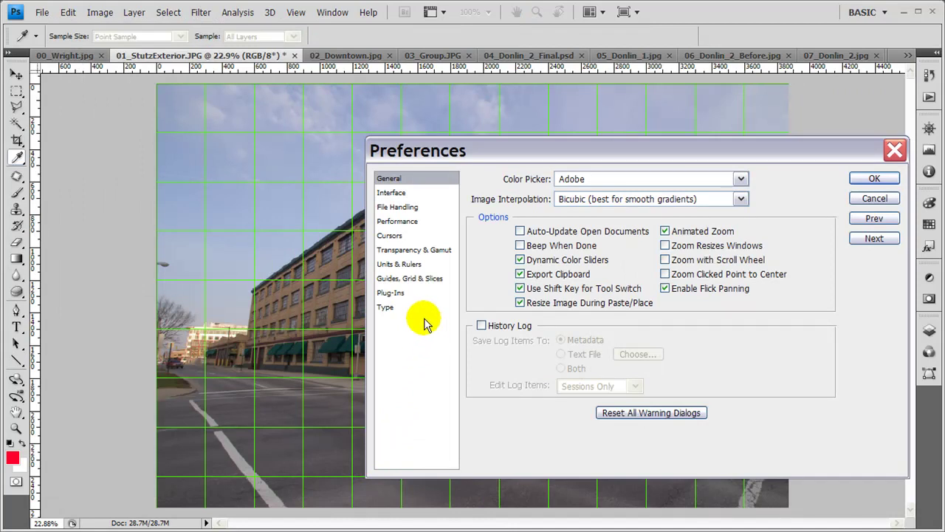
click(407, 281)
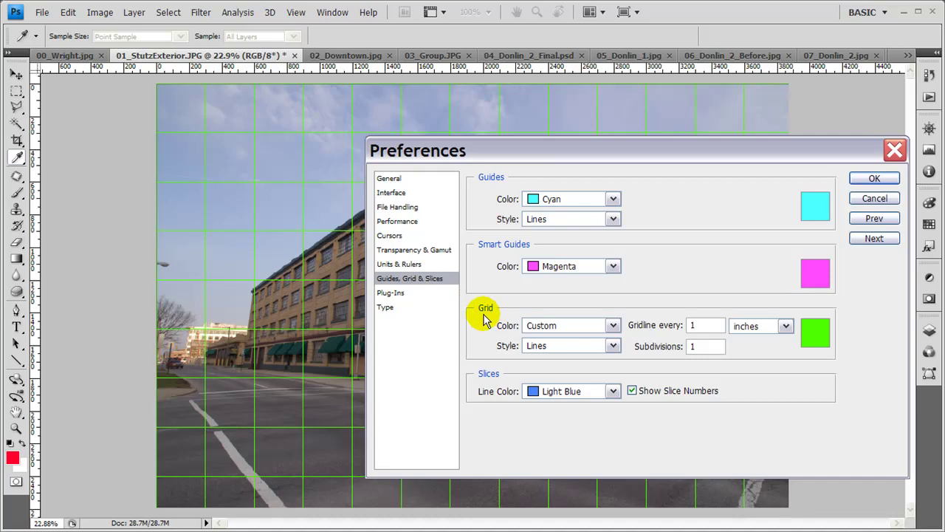
click(612, 346)
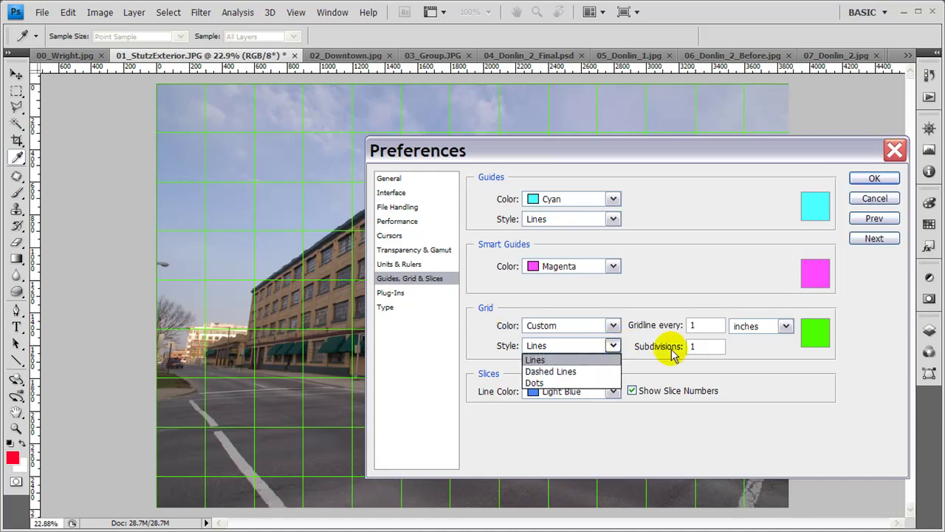
click(744, 356)
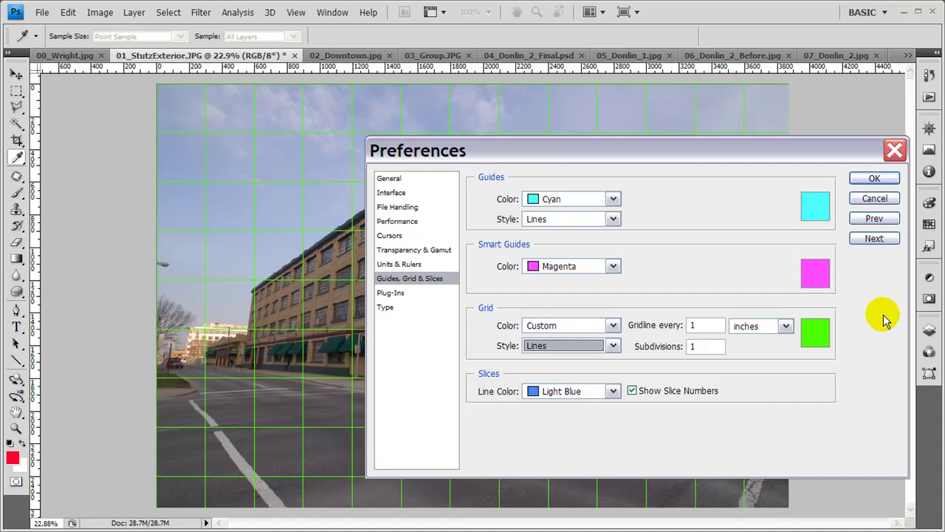
click(872, 179)
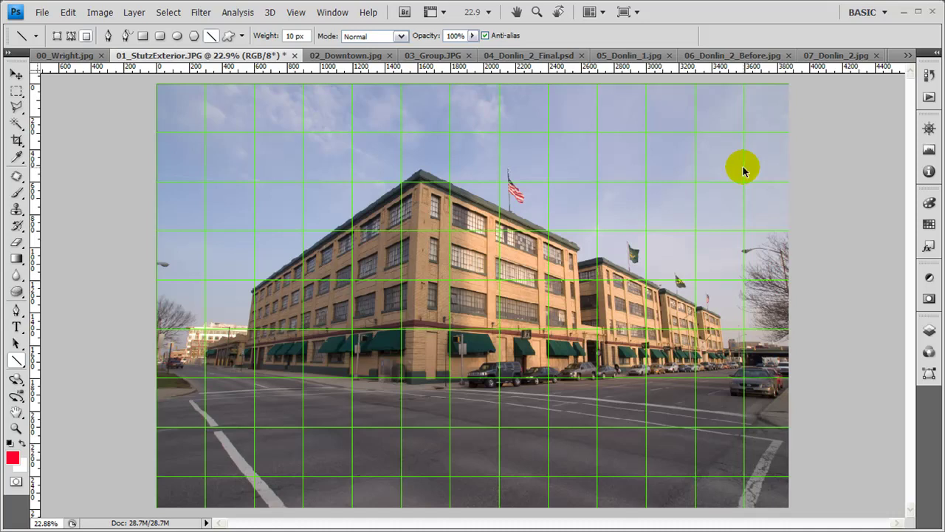
Hide the grid and draw four red 10 px lines along the leaning building edges.
key(ctrl+apostrophe)
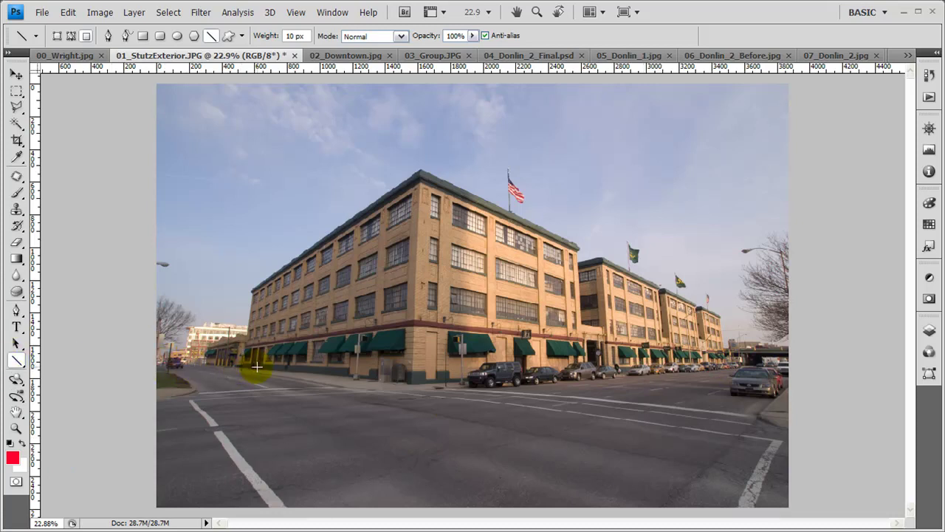
drag(242, 364, 282, 103)
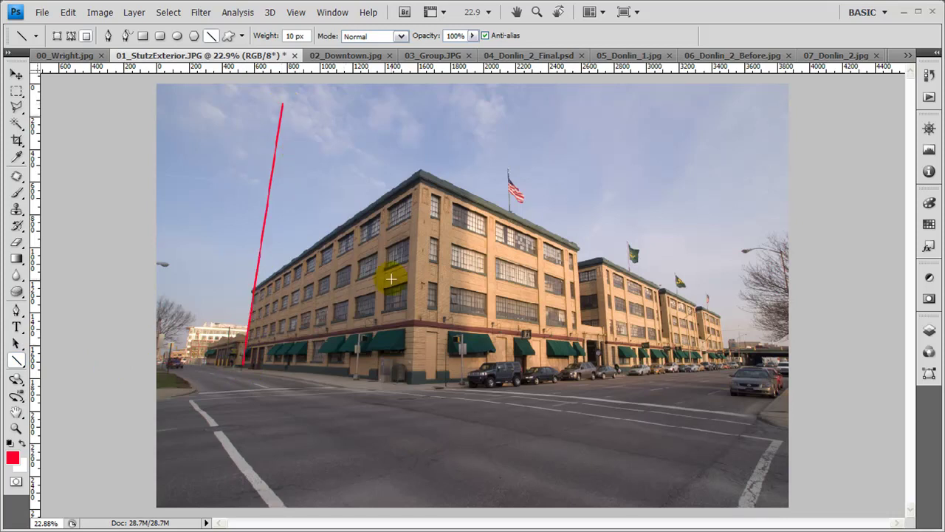
drag(412, 382, 425, 101)
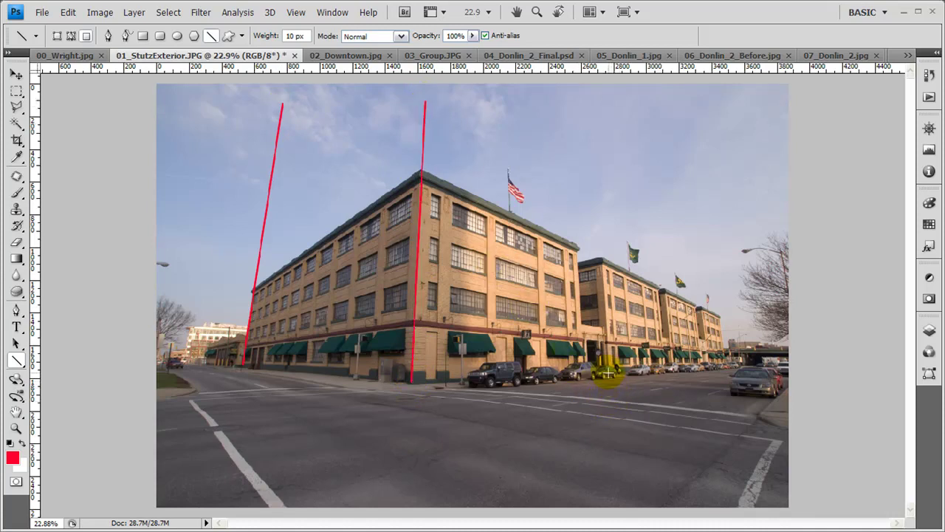
drag(607, 370, 590, 101)
drag(724, 361, 690, 107)
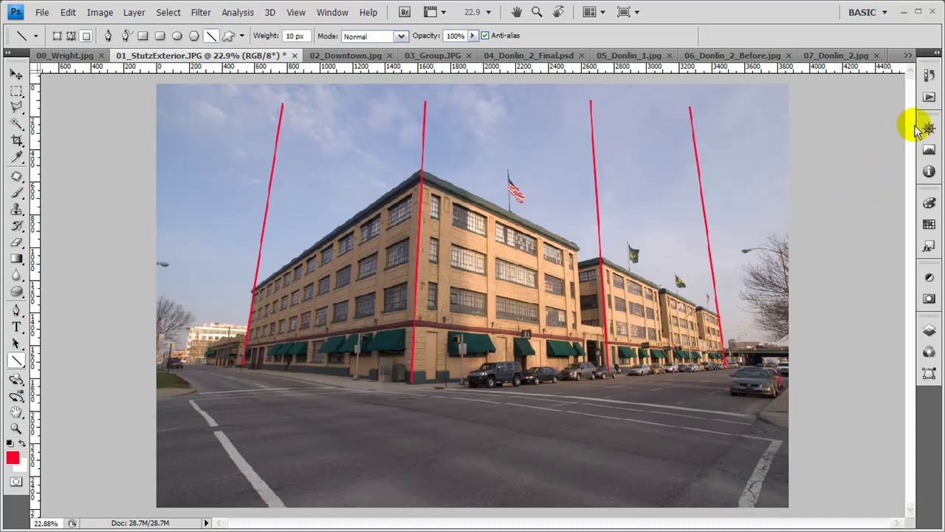
Revert to the 01_StutzExterior.JPG snapshot in History, removing the four red lines.
click(928, 75)
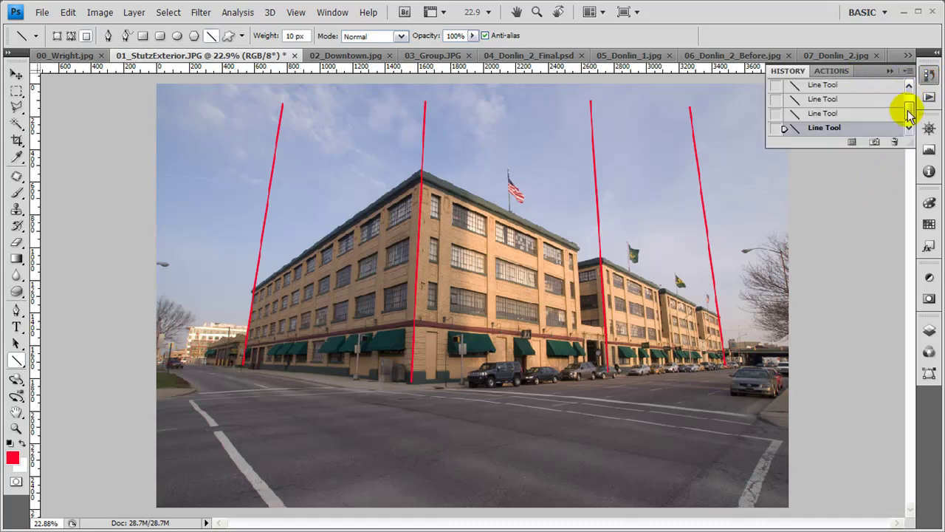
scroll(901, 111, up, 3)
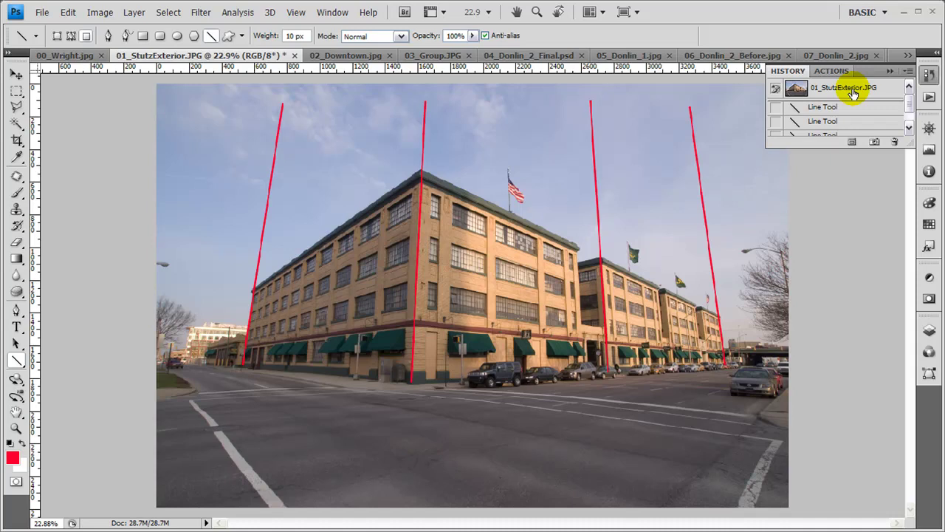
click(853, 90)
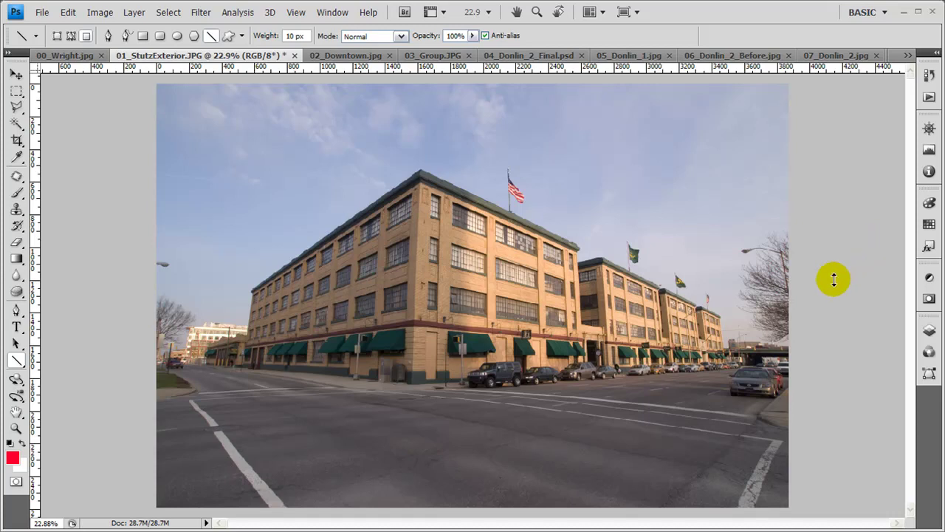
Duplicate Background as Layer 1 with Ctrl+J and hide the Background layer.
click(932, 334)
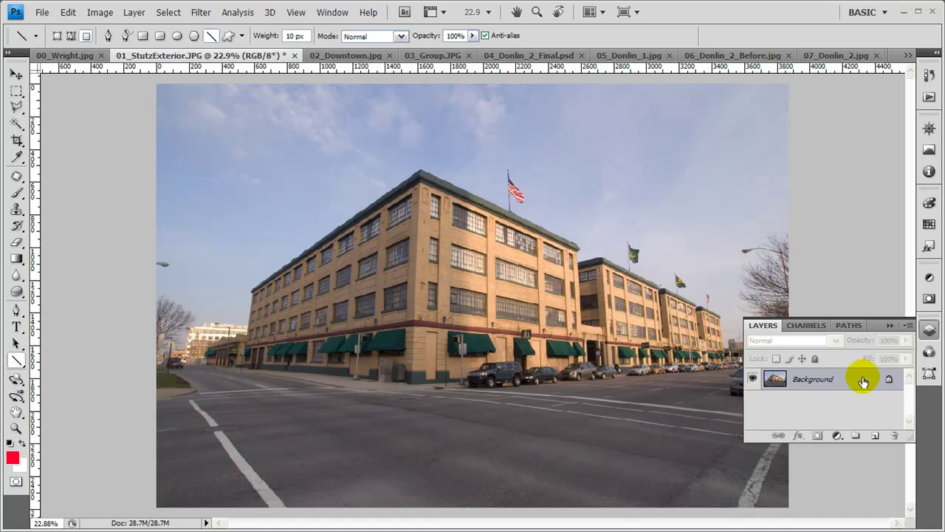
key(ctrl+j)
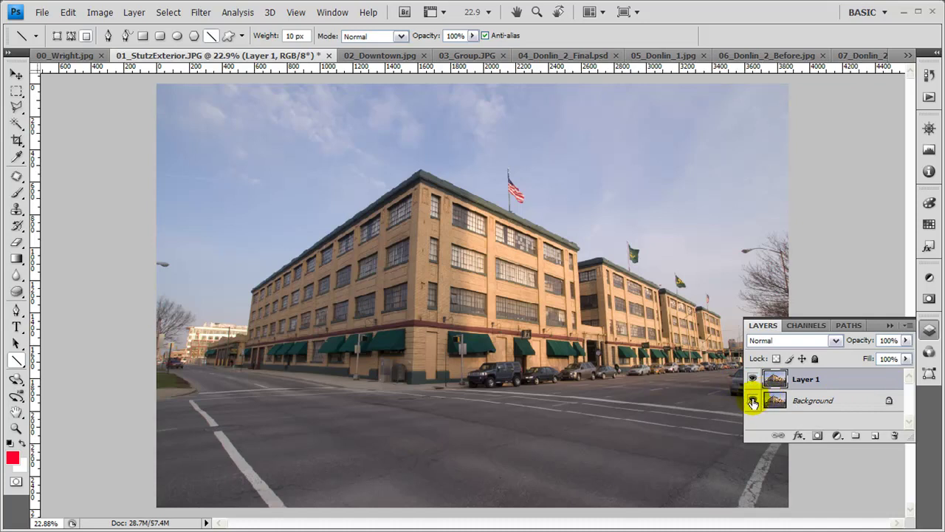
click(753, 401)
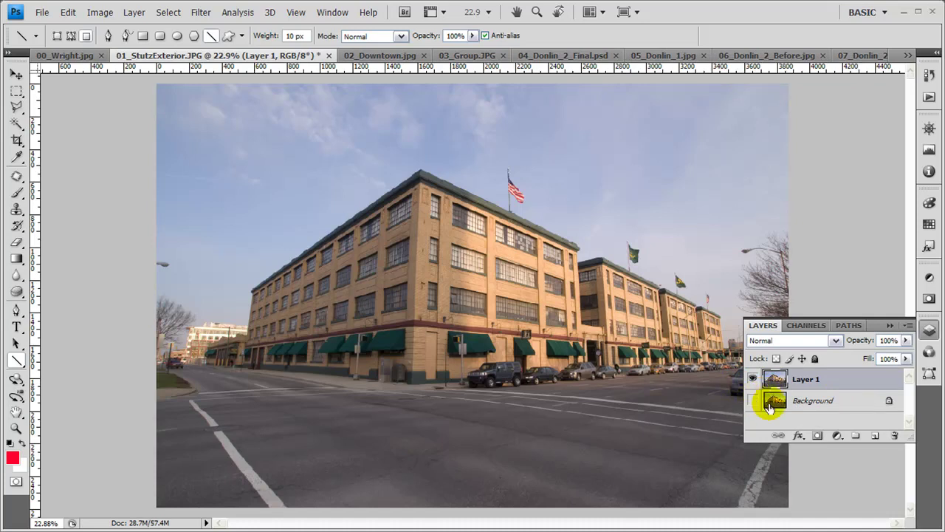
click(889, 325)
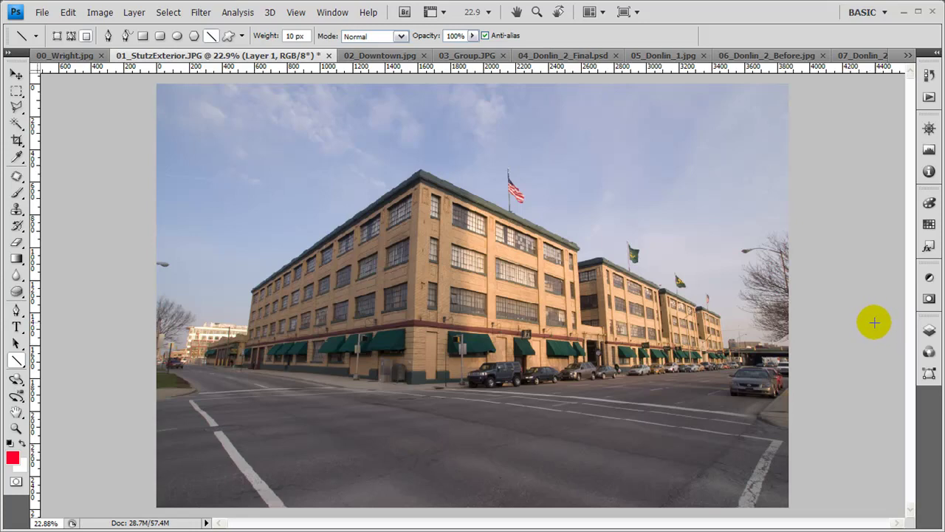
Open Filter > Distort > Lens Correction on Layer 1.
click(201, 14)
mouse_move(230, 165)
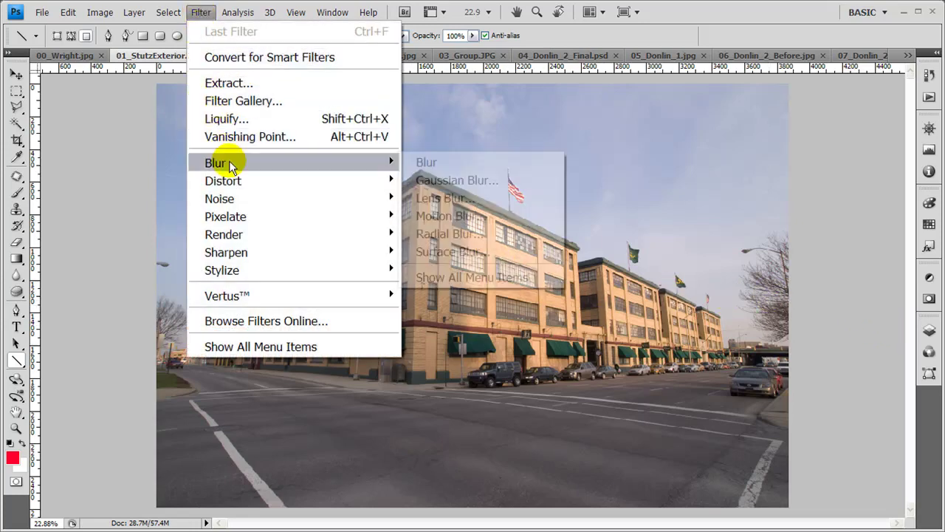
mouse_move(234, 185)
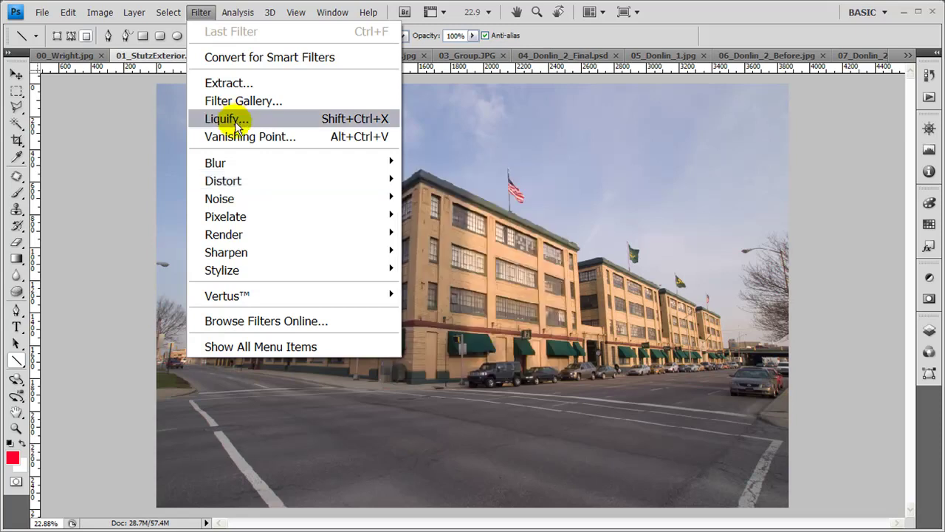
mouse_move(281, 183)
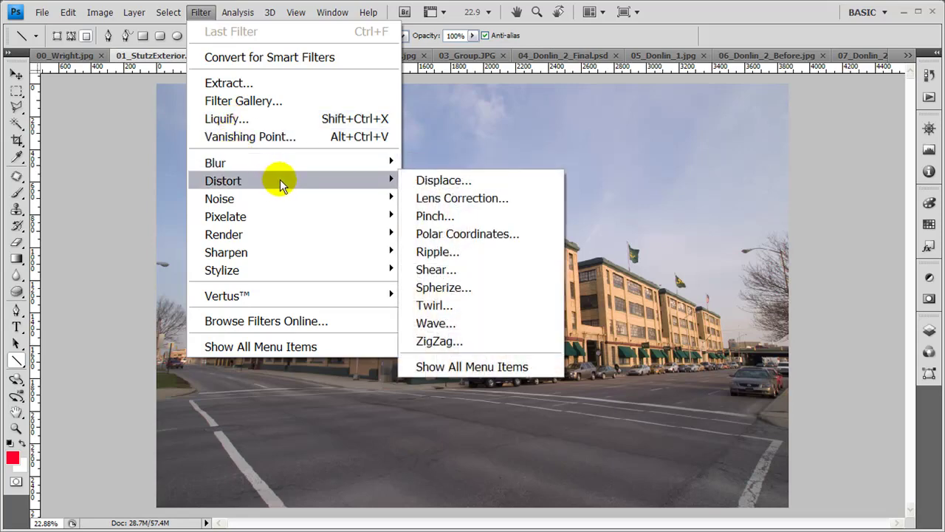
click(441, 201)
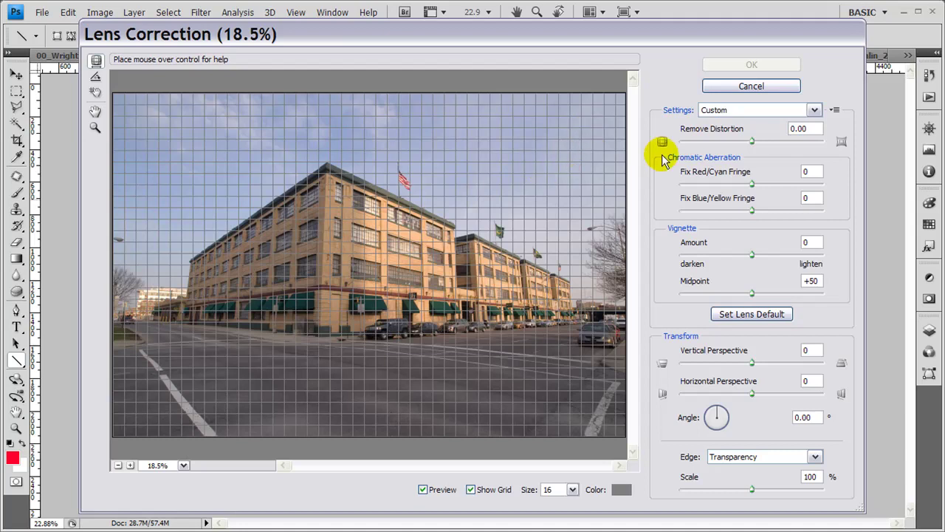
Set the Lens Correction preview grid size to 32 and its colour to bright green.
click(572, 489)
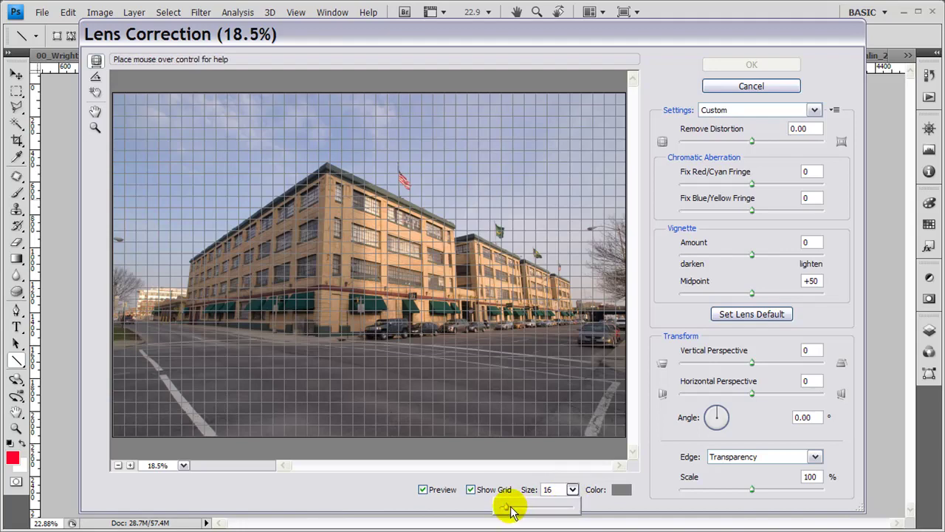
drag(507, 508, 518, 514)
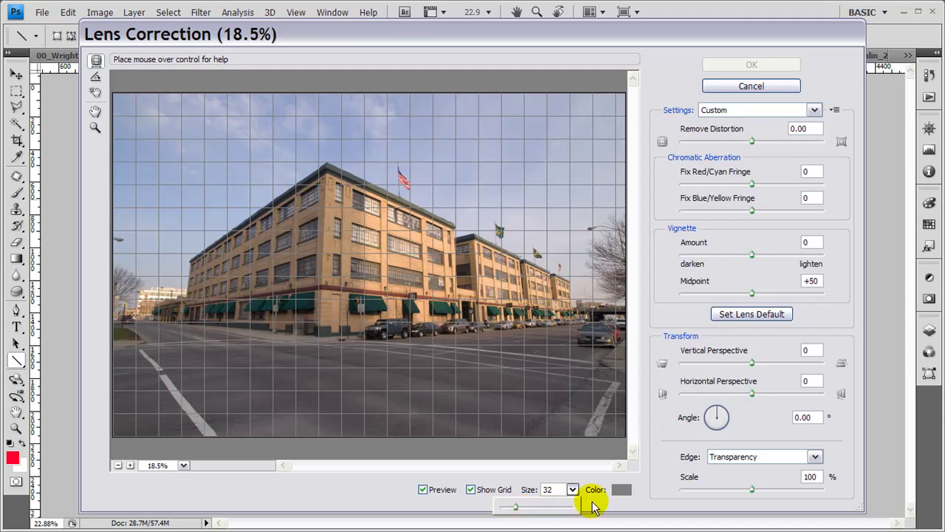
click(621, 490)
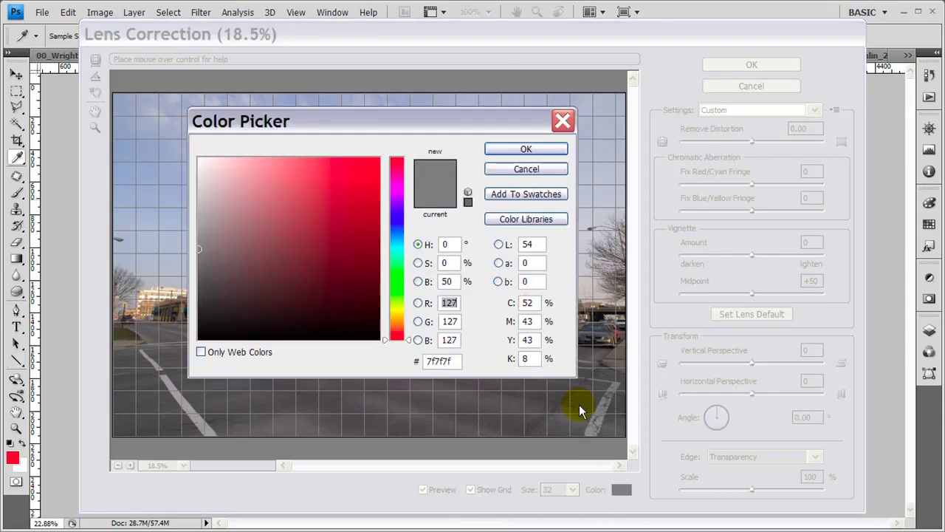
click(399, 269)
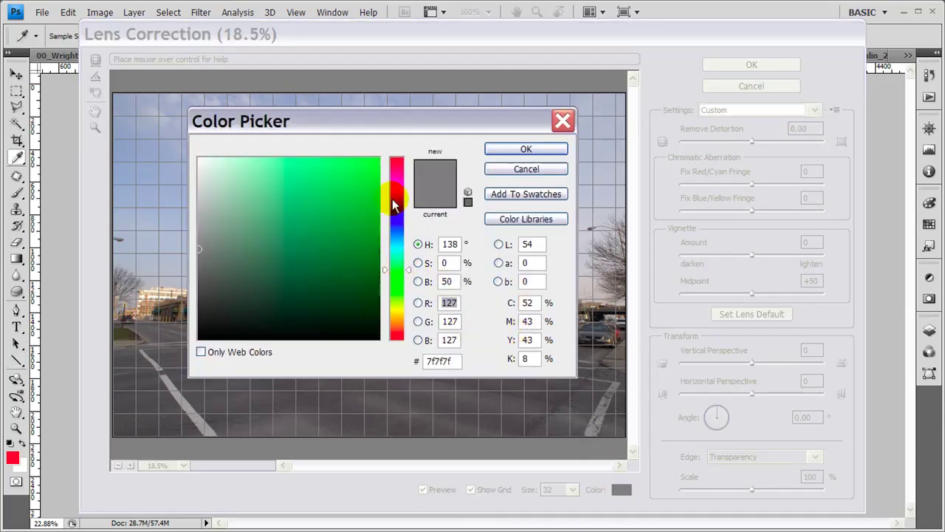
click(375, 165)
click(526, 149)
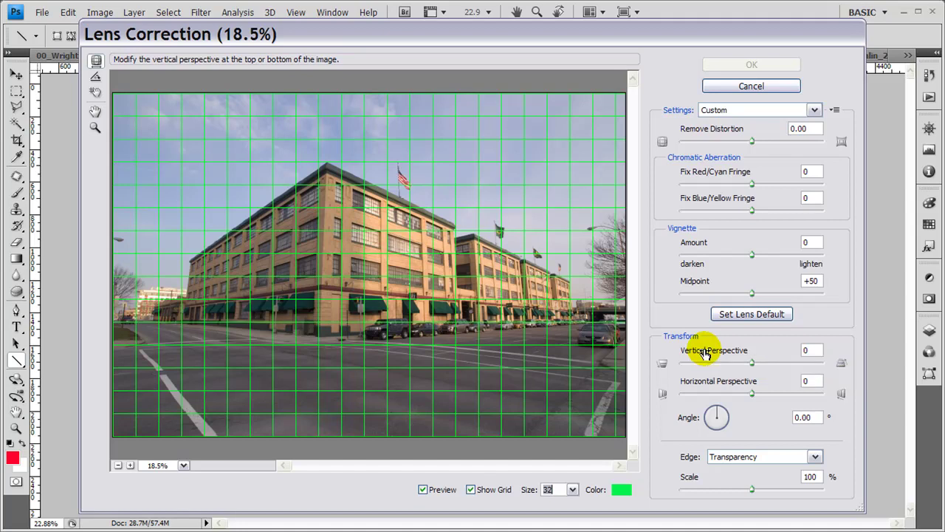
Set Vertical Perspective to -30 and turn off Show Grid.
drag(705, 354, 681, 357)
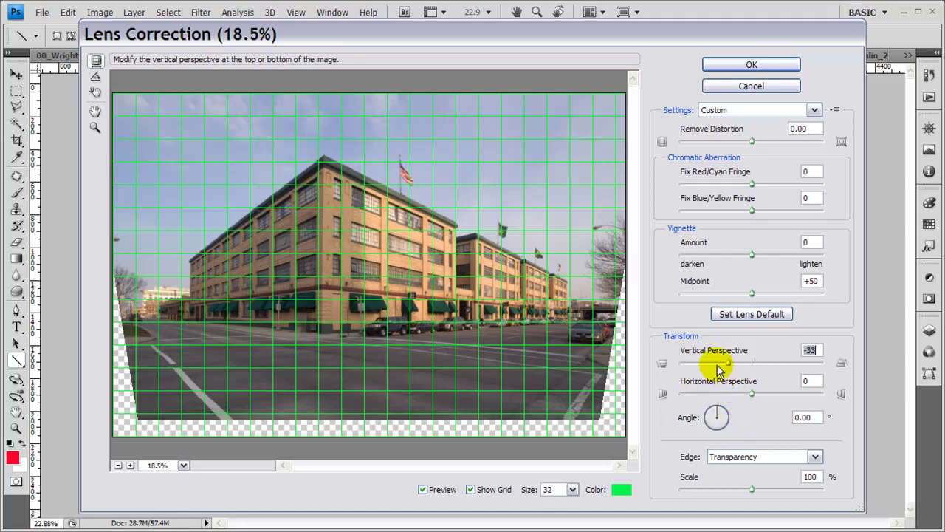
drag(727, 367, 730, 367)
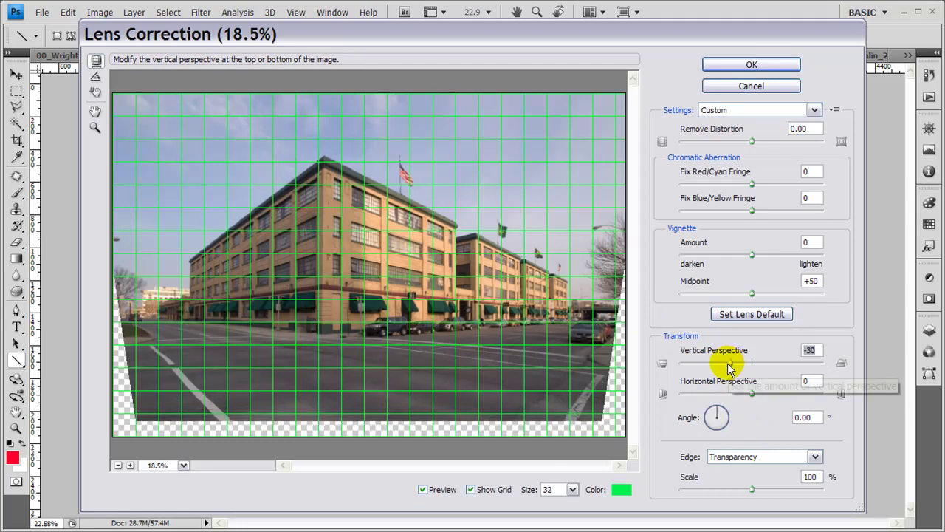
click(475, 490)
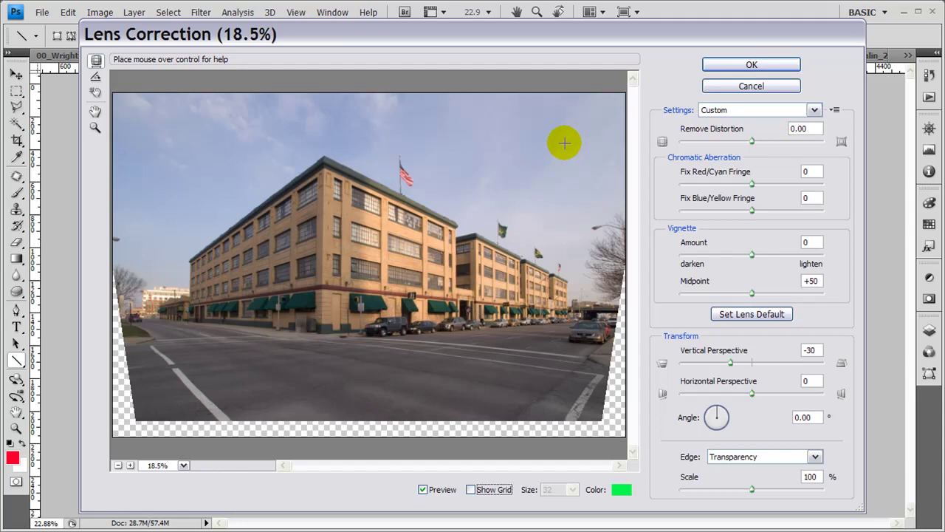
Try the Scale slider, return it to 100%, and bring up the Edge fill options.
click(752, 489)
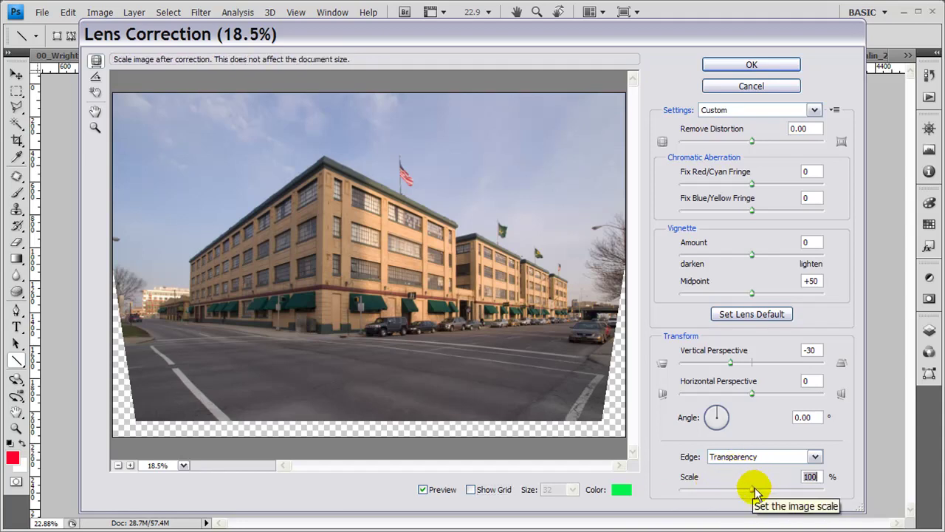
drag(755, 494, 769, 490)
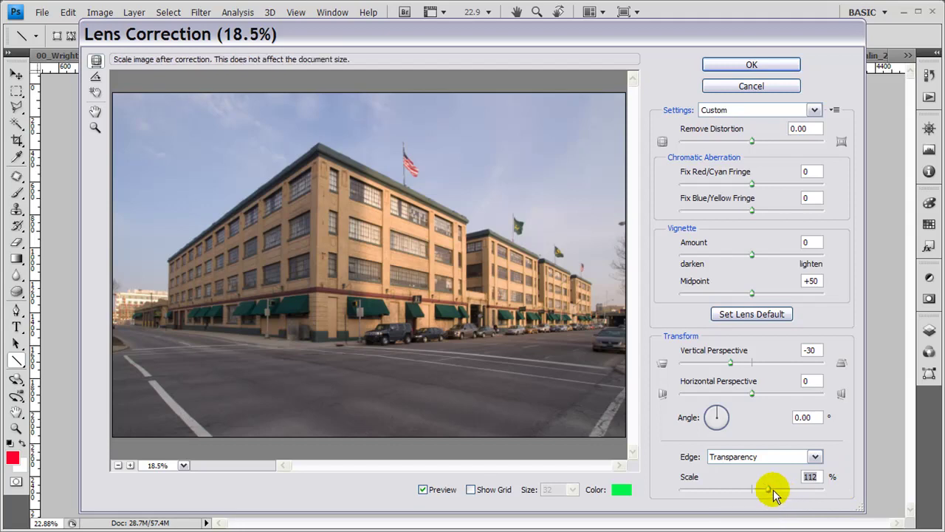
drag(766, 490, 750, 492)
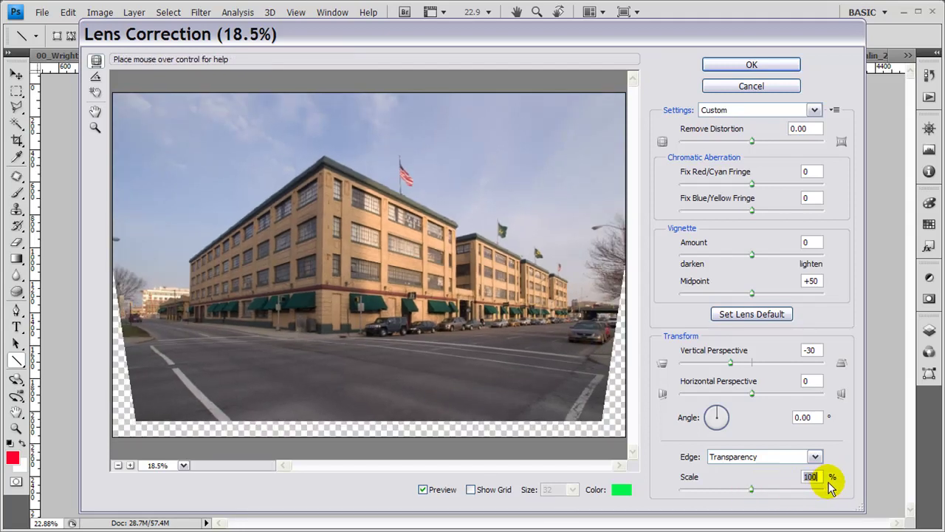
click(814, 456)
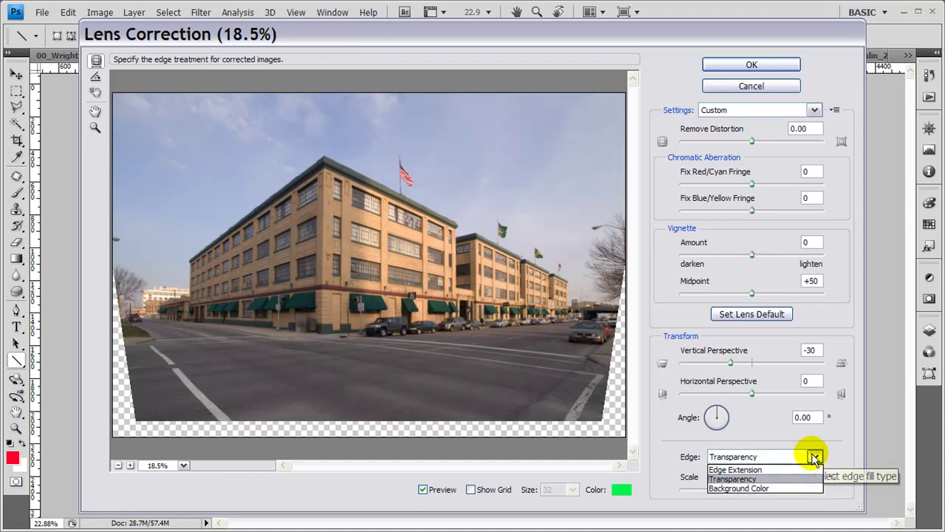
Keep Edge set to Transparency and raise Scale to 110% to fill the frame.
click(750, 469)
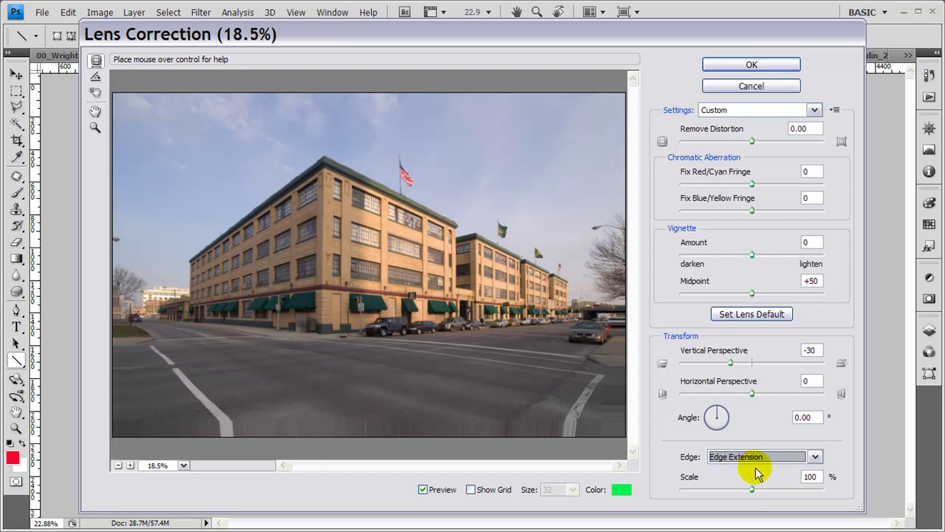
click(773, 460)
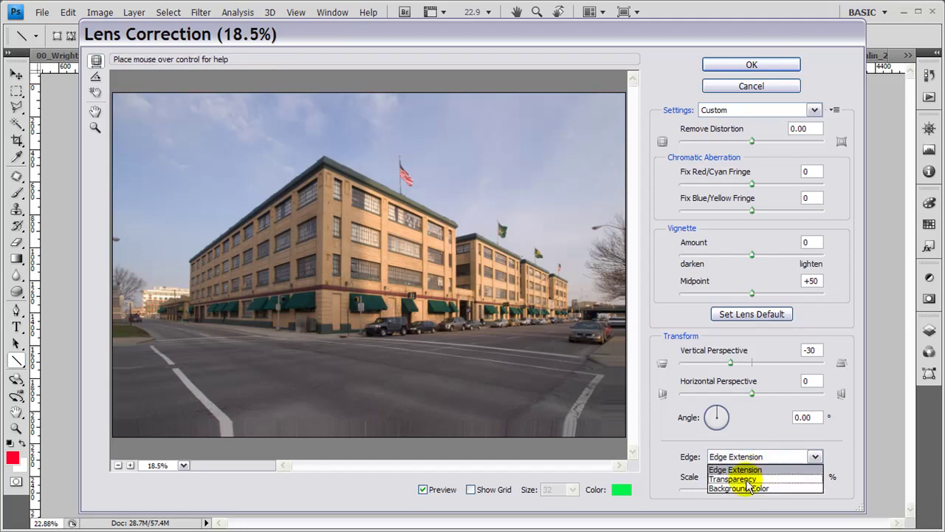
click(747, 479)
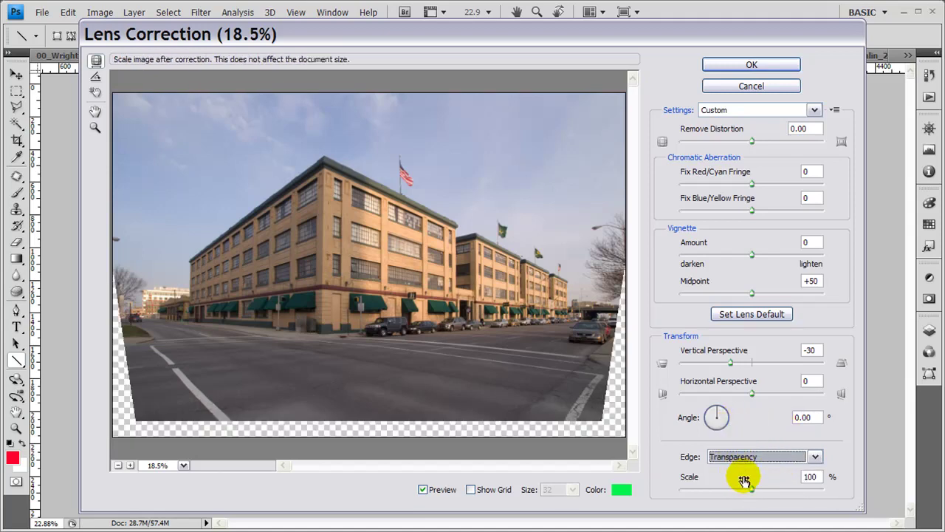
drag(744, 480, 753, 478)
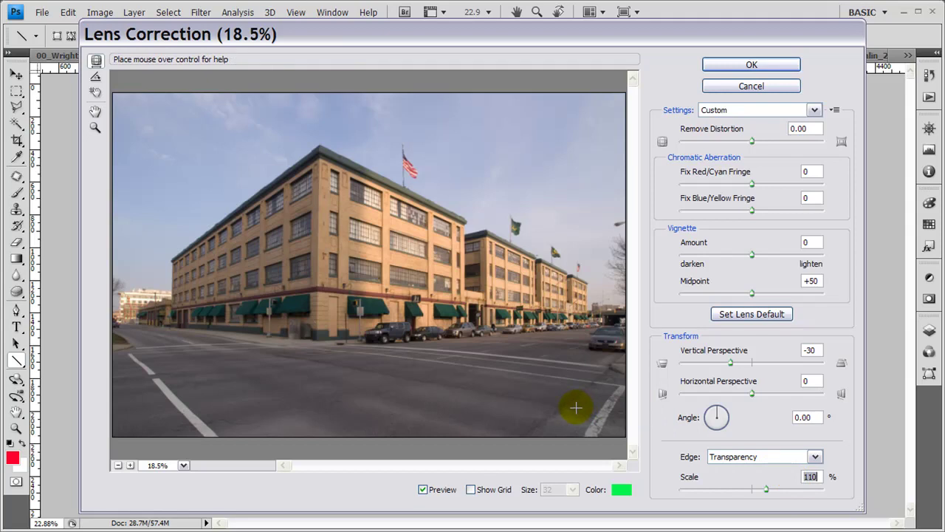
Apply the -30 vertical perspective and 110% scale correction to Layer 1.
click(747, 65)
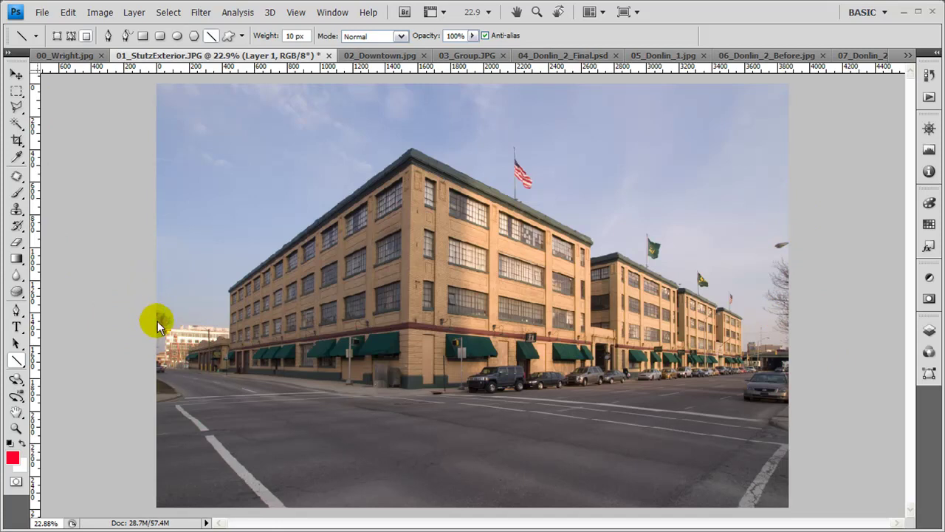
Hide and then re-show Layer 1 to compare the corrected building against the original.
click(930, 332)
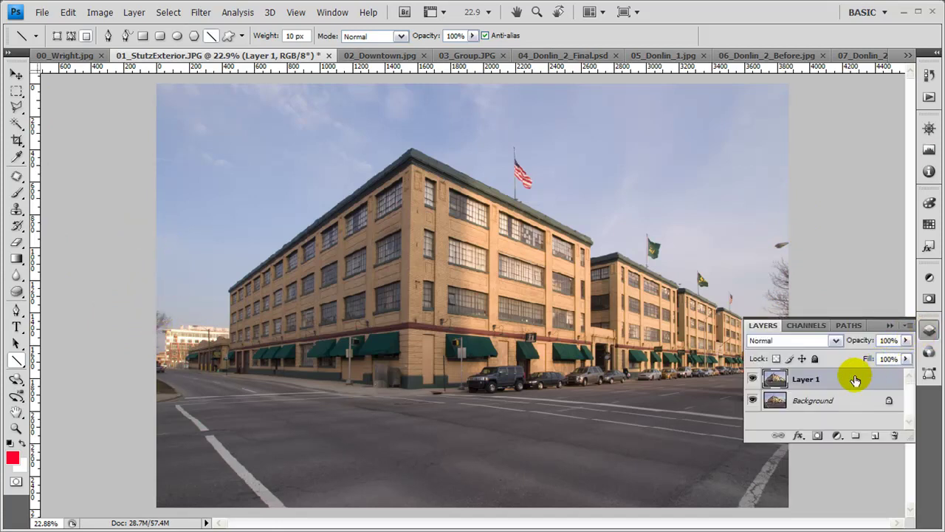
click(753, 379)
click(890, 325)
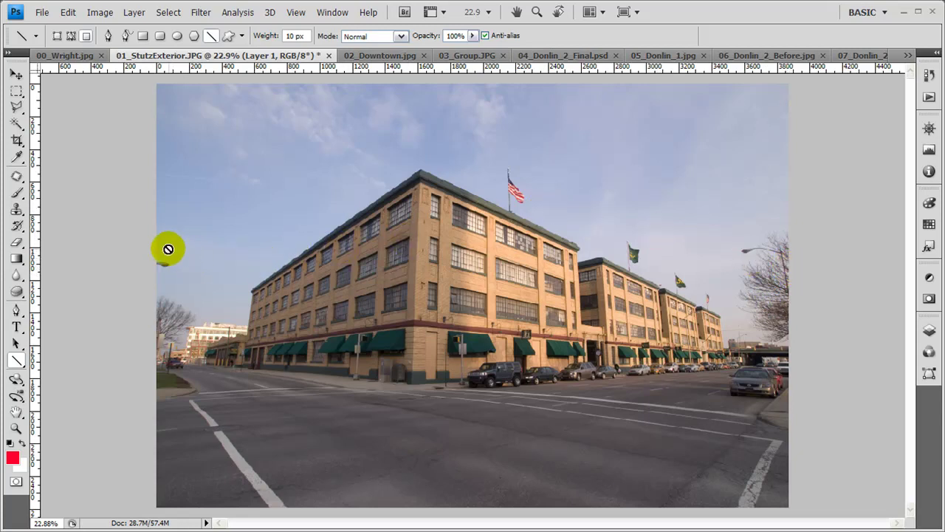
click(928, 333)
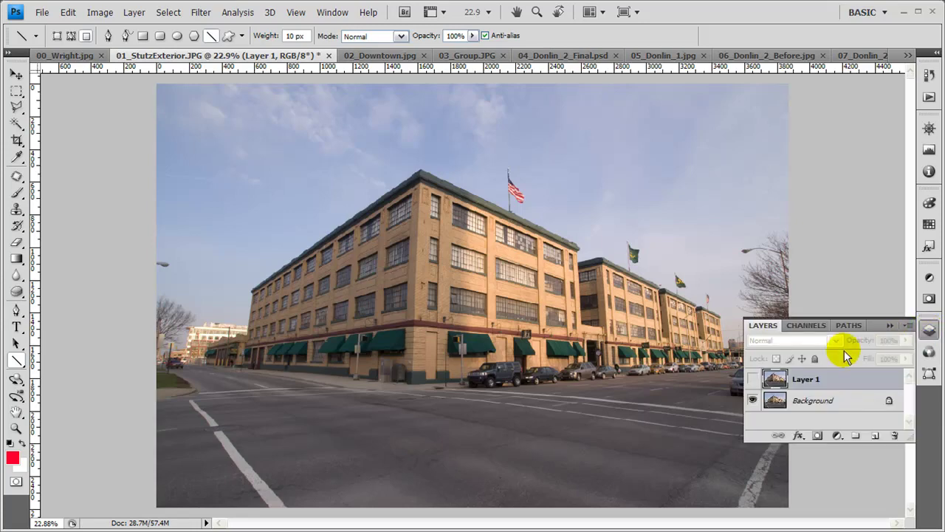
click(753, 379)
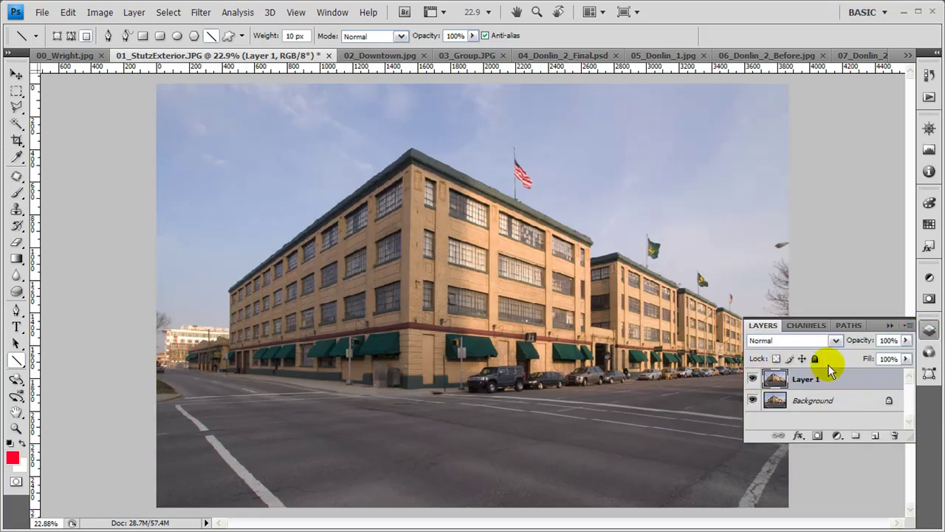
click(889, 324)
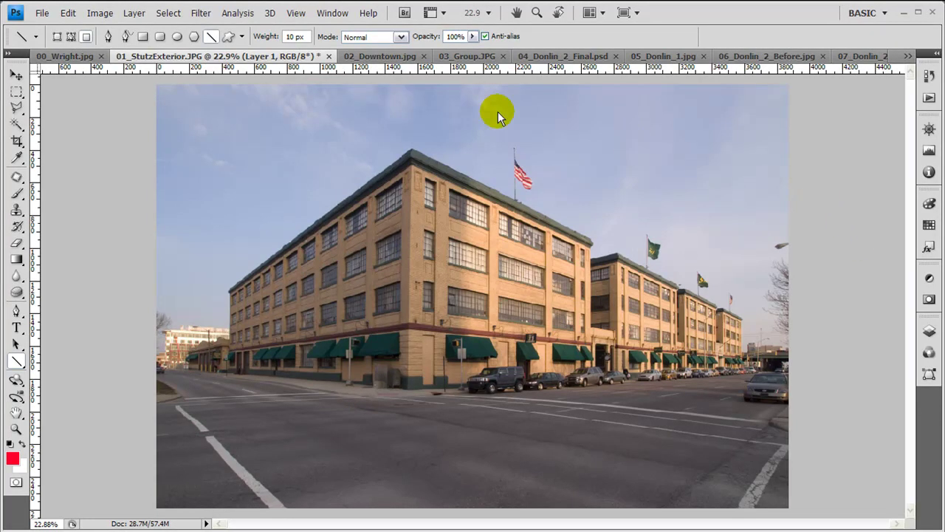
On 02_Downtown.jpg, set Lens Correction vertical perspective to +26 to straighten the towers.
click(381, 58)
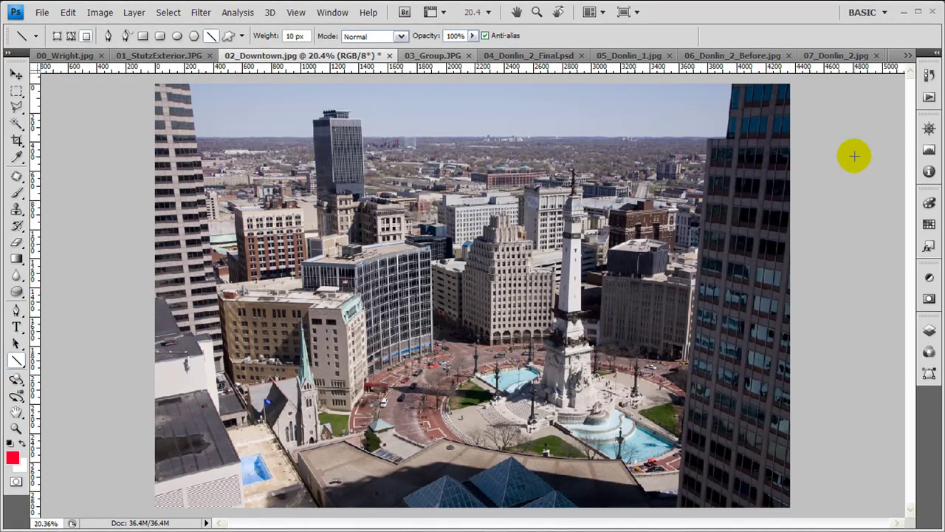
click(200, 15)
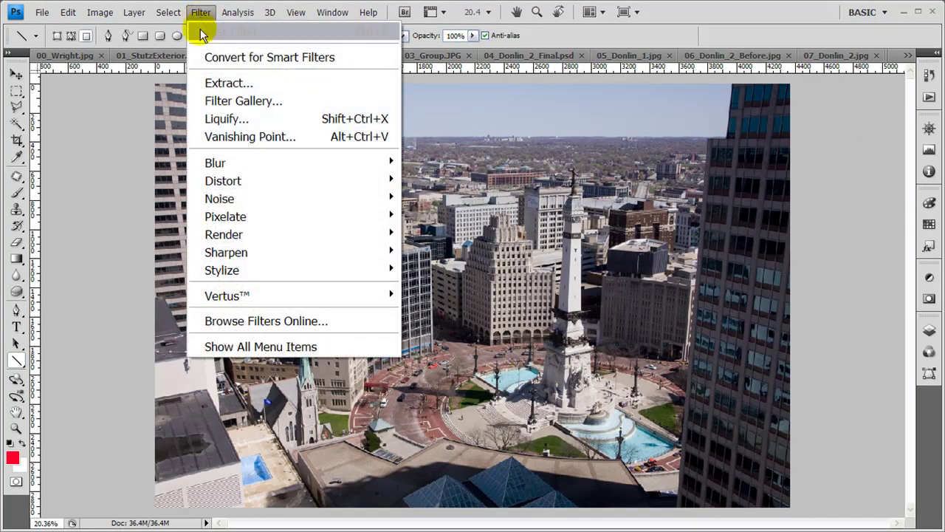
mouse_move(283, 186)
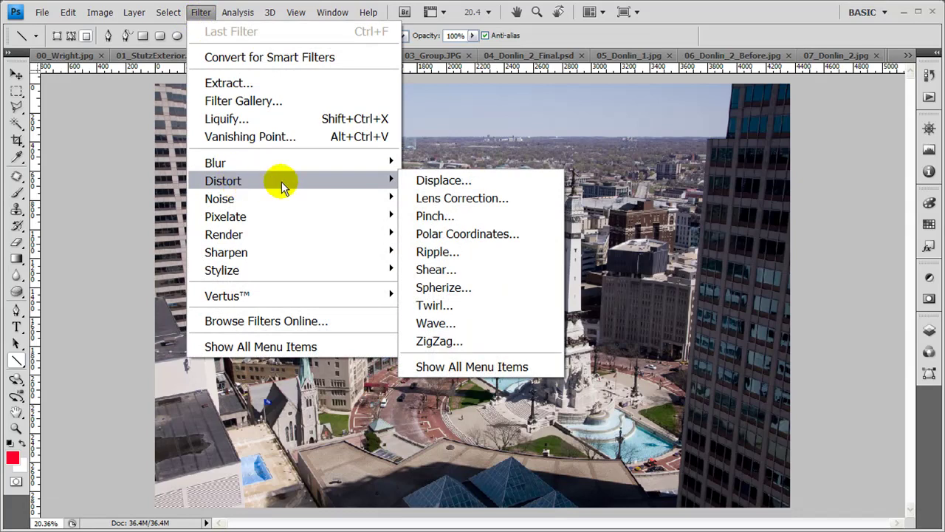
click(434, 198)
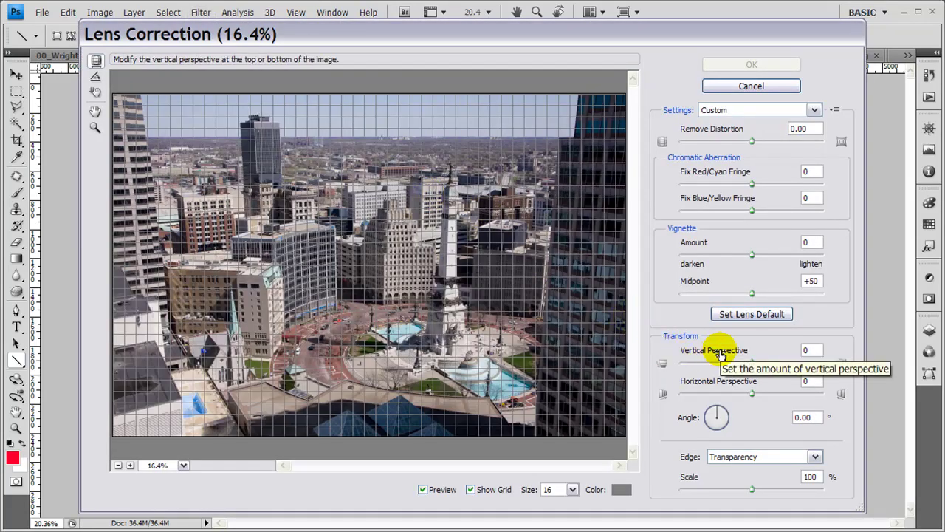
drag(719, 355, 738, 350)
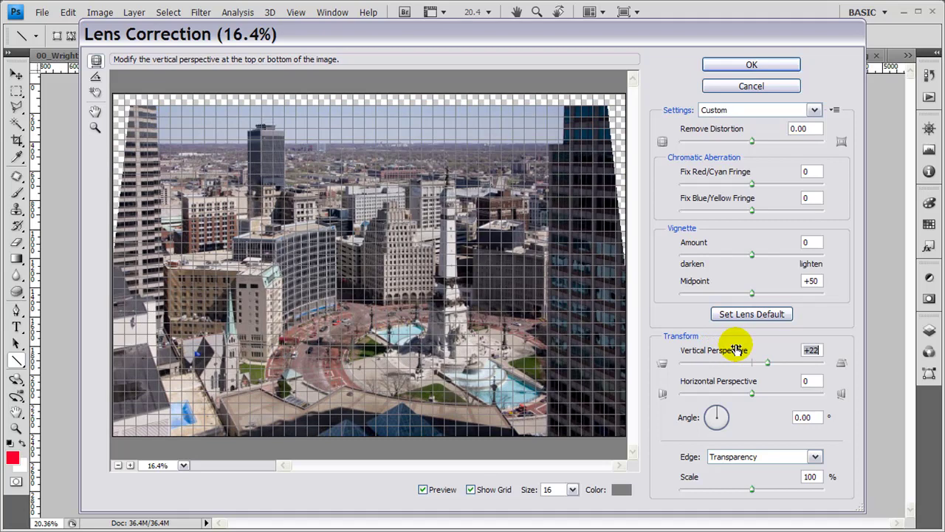
drag(736, 350, 740, 349)
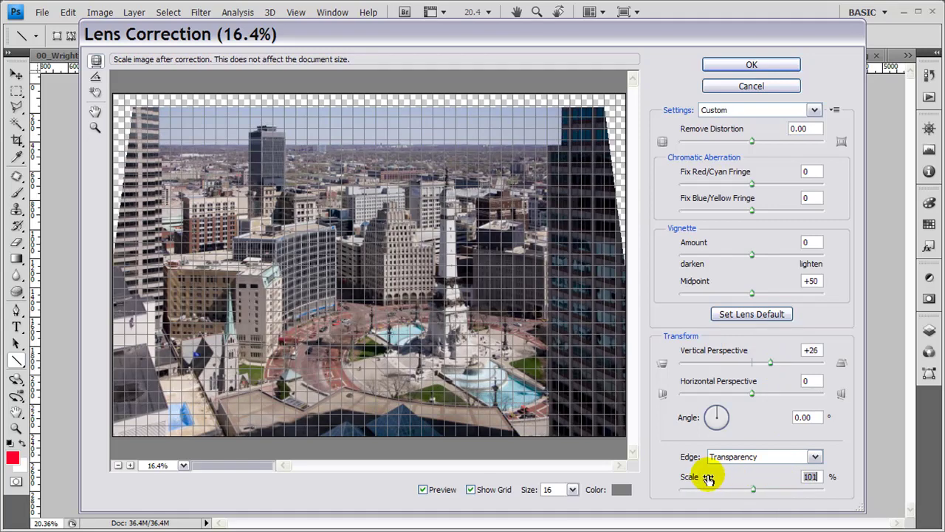
Set the Lens Correction scale to 119% to fill the frame and apply it.
drag(711, 477, 714, 479)
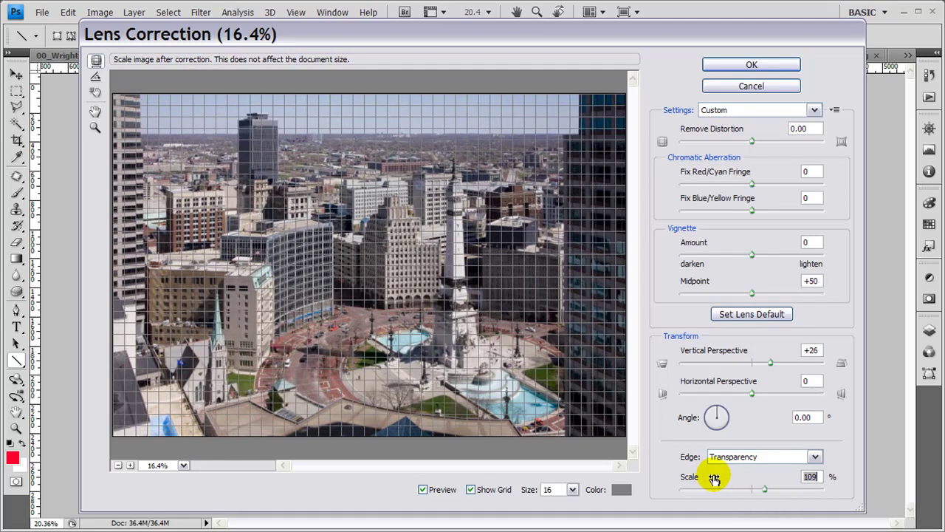
drag(715, 479, 694, 478)
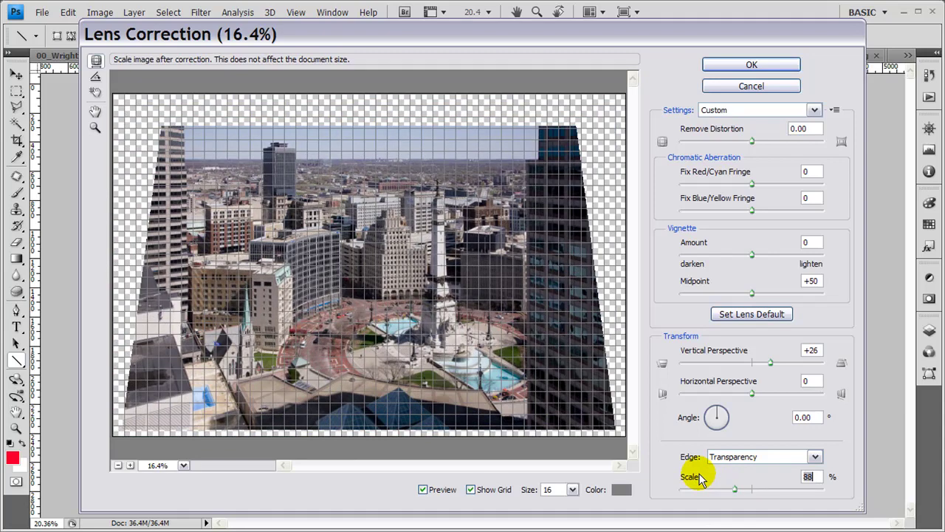
drag(700, 478, 723, 483)
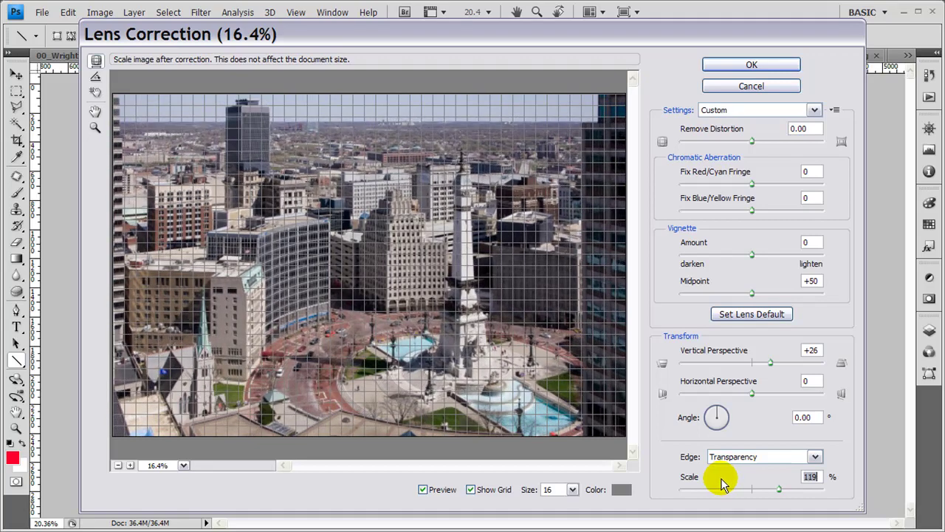
click(763, 67)
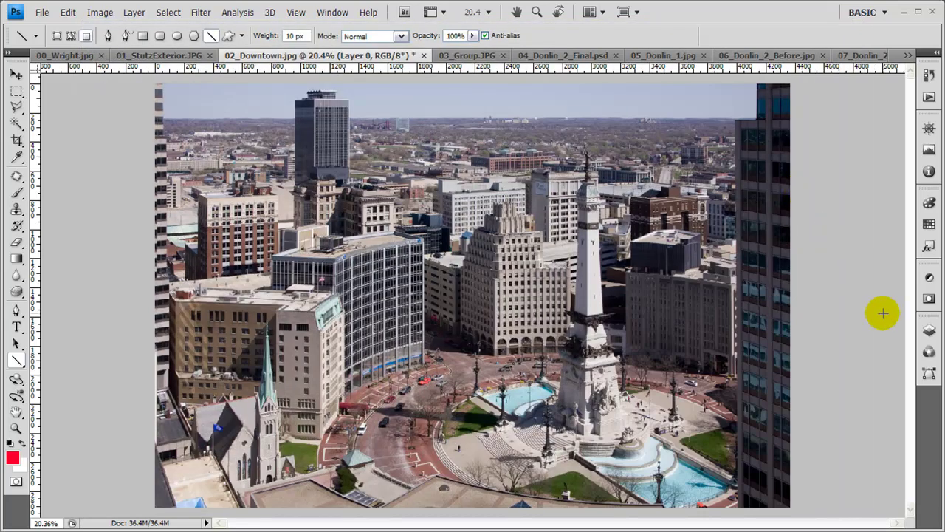
Switch to the 03_Group.JPG document.
click(471, 58)
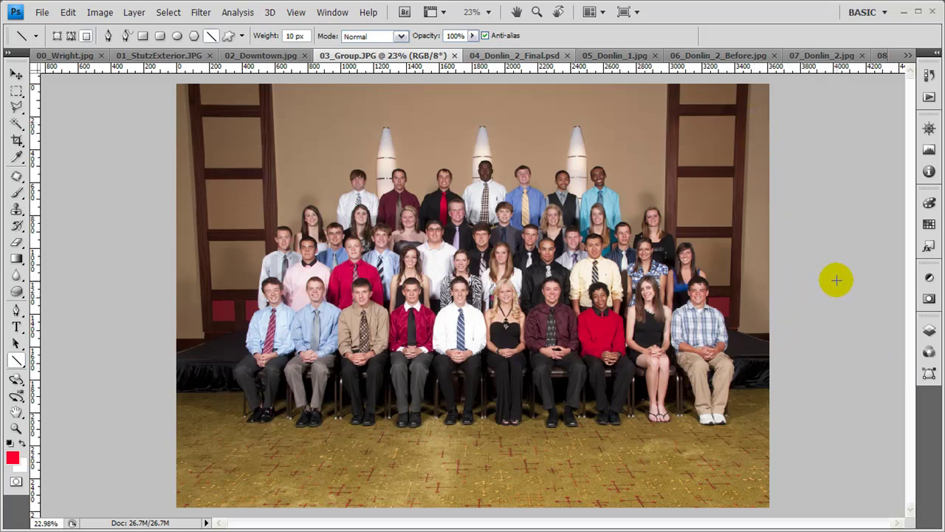
In Lens Correction, set the group photo's Vertical Perspective to +12 and Scale to 108%.
click(201, 18)
mouse_move(247, 183)
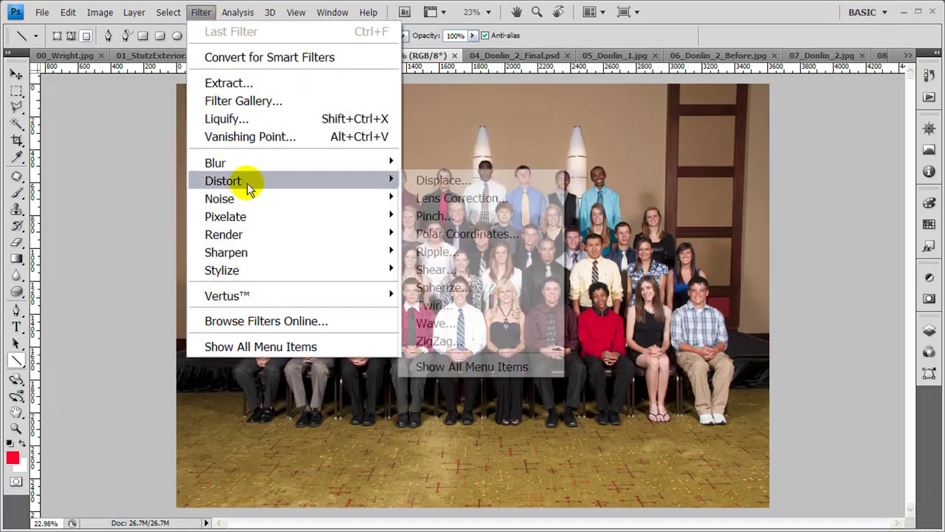
click(434, 199)
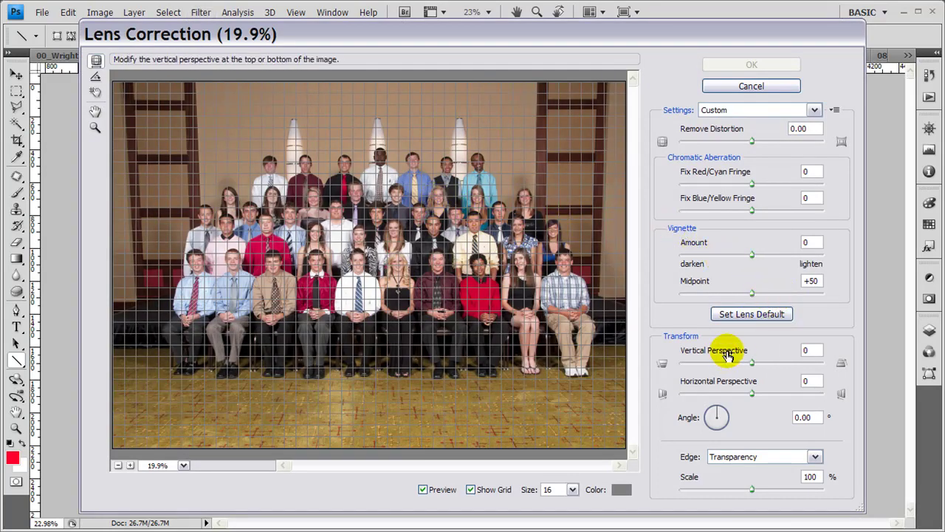
drag(724, 352, 724, 354)
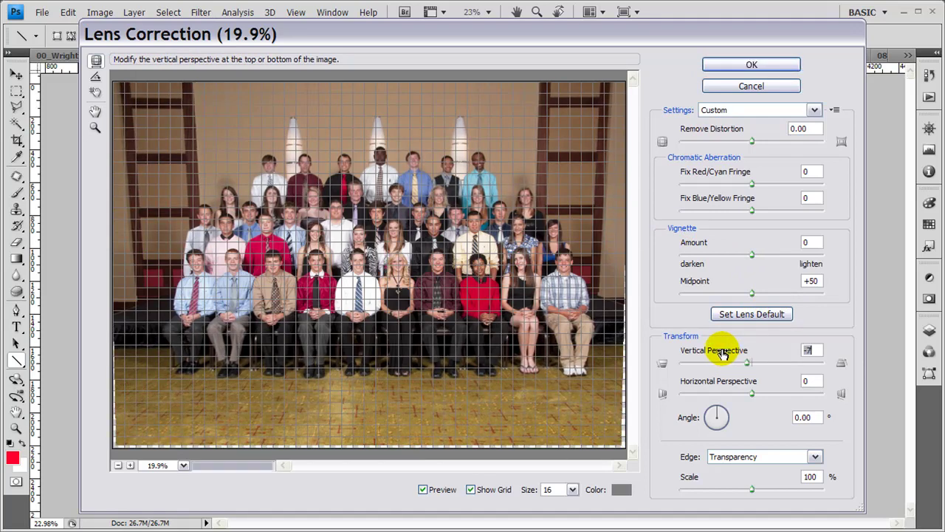
drag(722, 355, 736, 349)
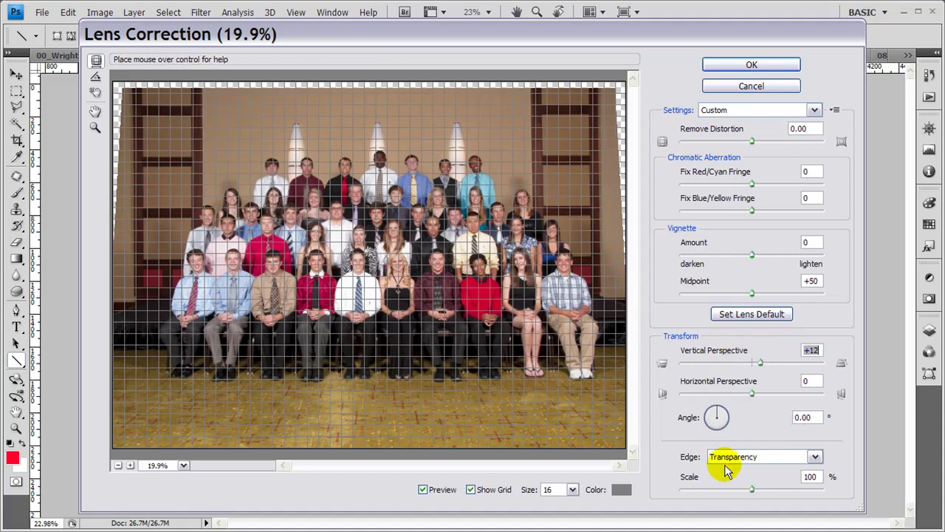
drag(714, 478, 724, 482)
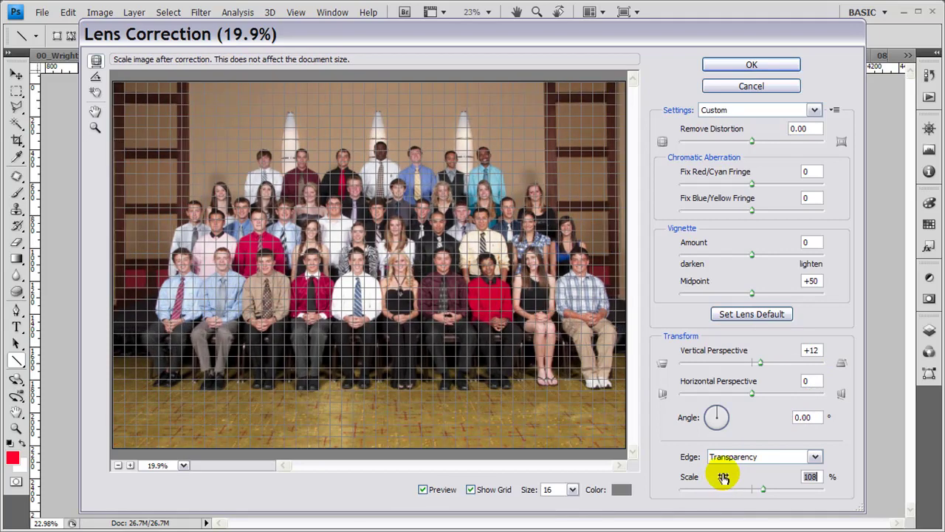
click(753, 65)
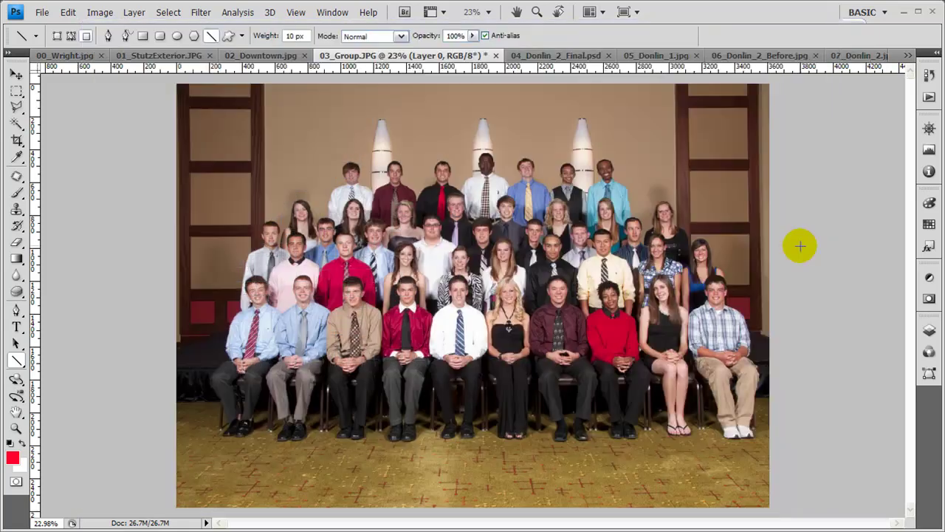